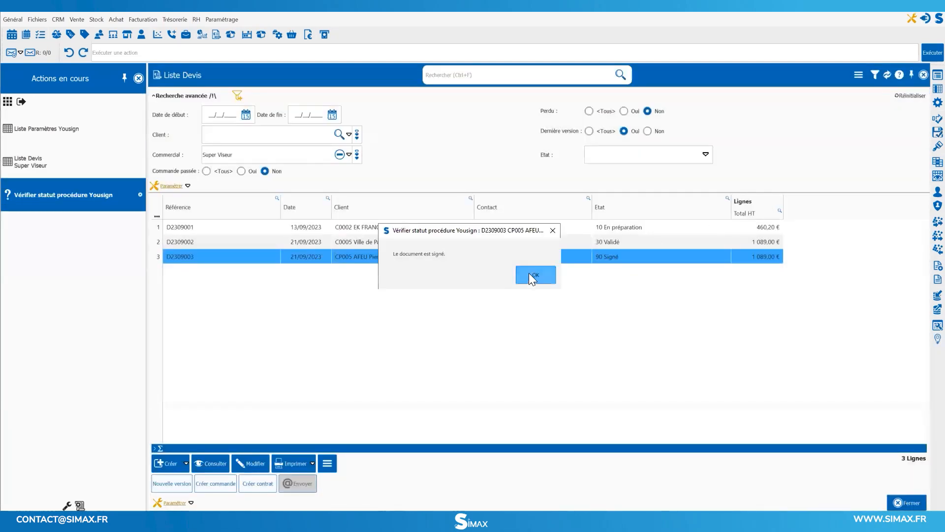
Dismiss the Yousign status check, open the quote in state 90 Signé and view its signed PDF file.
click(529, 273)
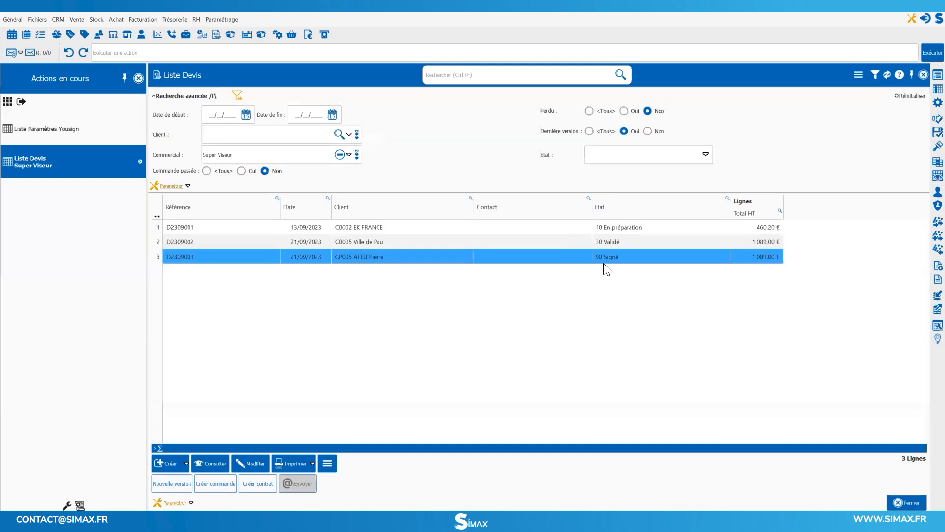
double_click(637, 256)
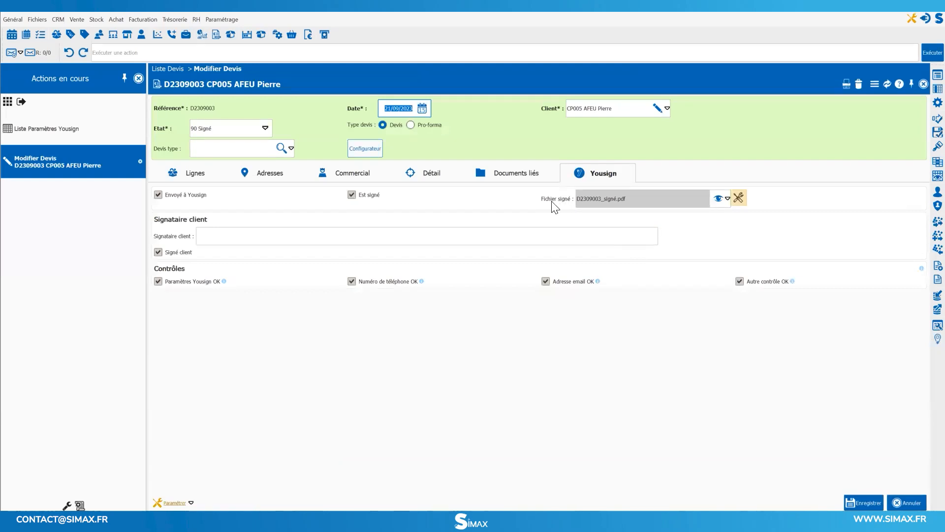
click(717, 197)
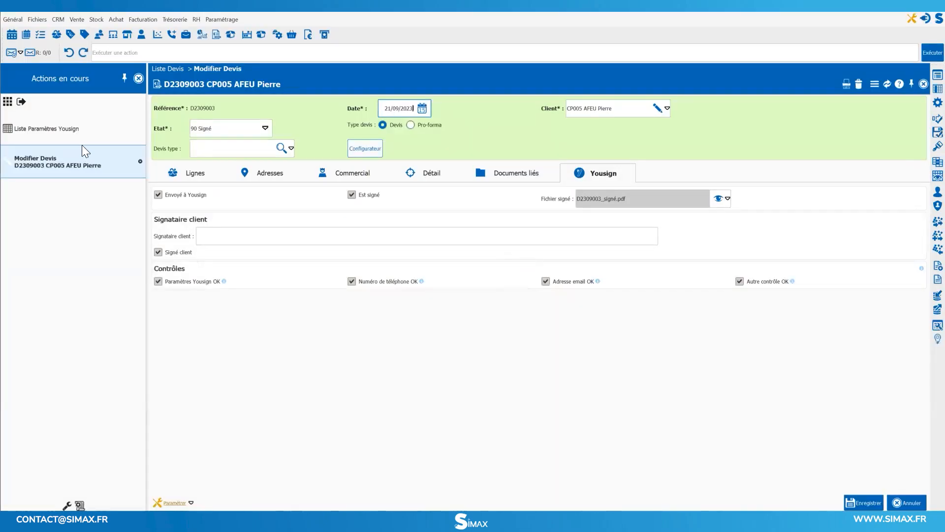
Duplicate the Devis record in the Yousign settings list and set the copy's form to Contrat client.
click(85, 132)
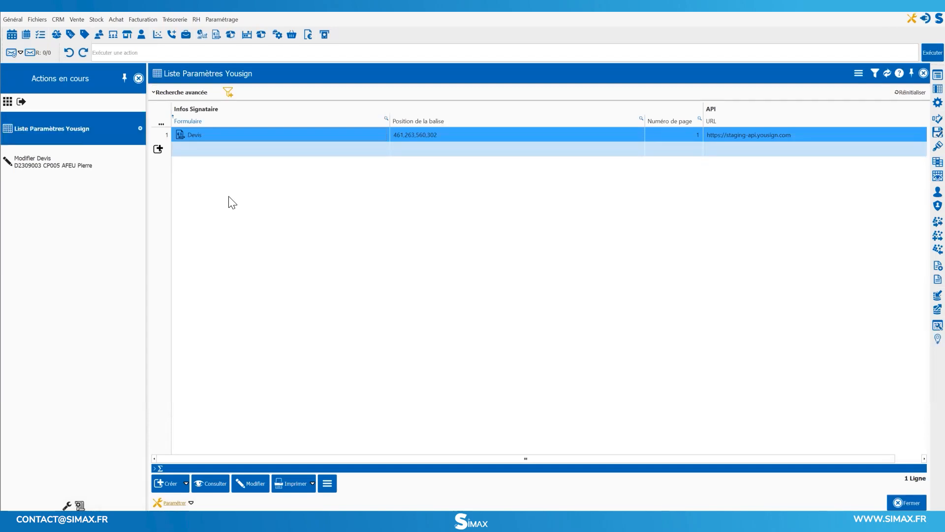
right_click(212, 132)
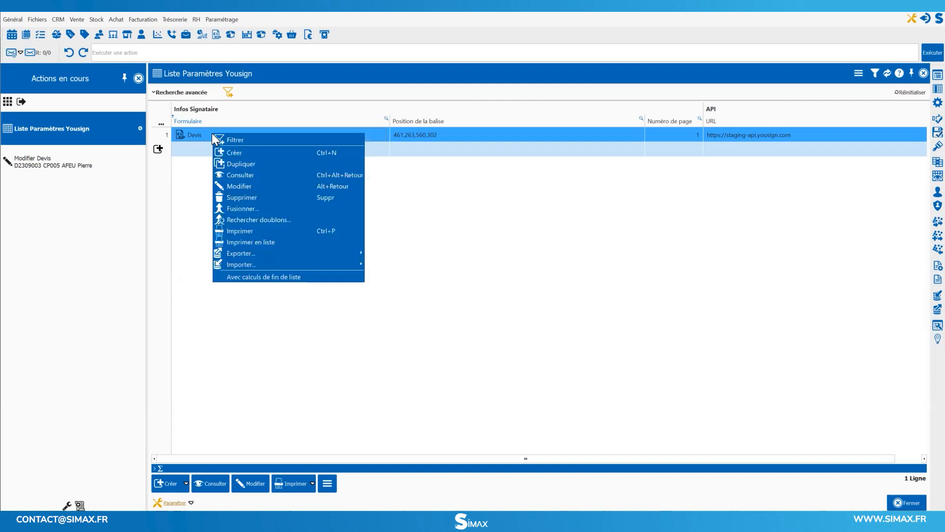
click(246, 163)
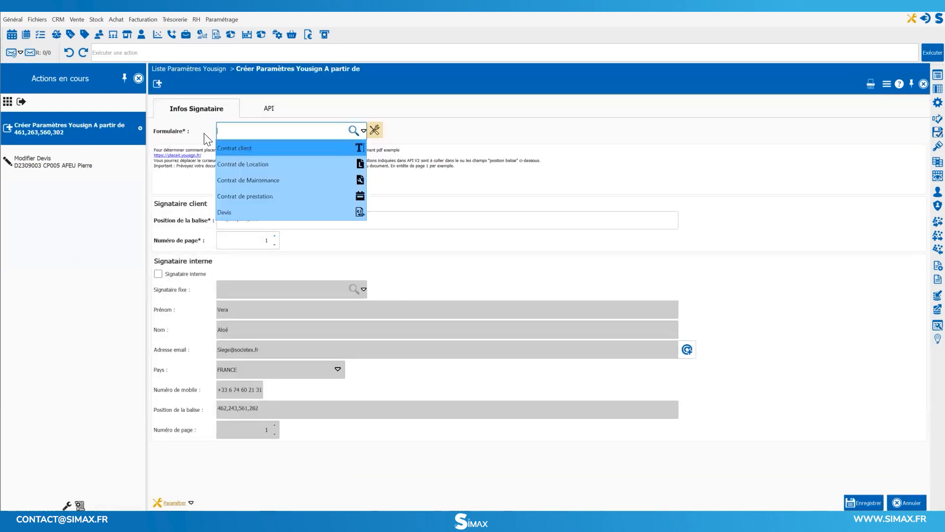
click(263, 149)
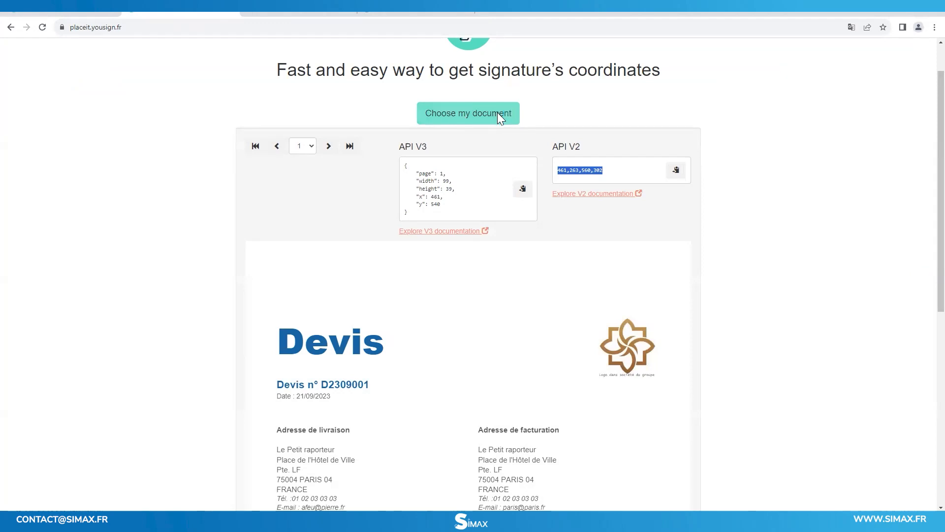
Switch to the Yousign placement page in the browser and load the AMB & ST contract PDF from the Contrats client folder.
click(498, 114)
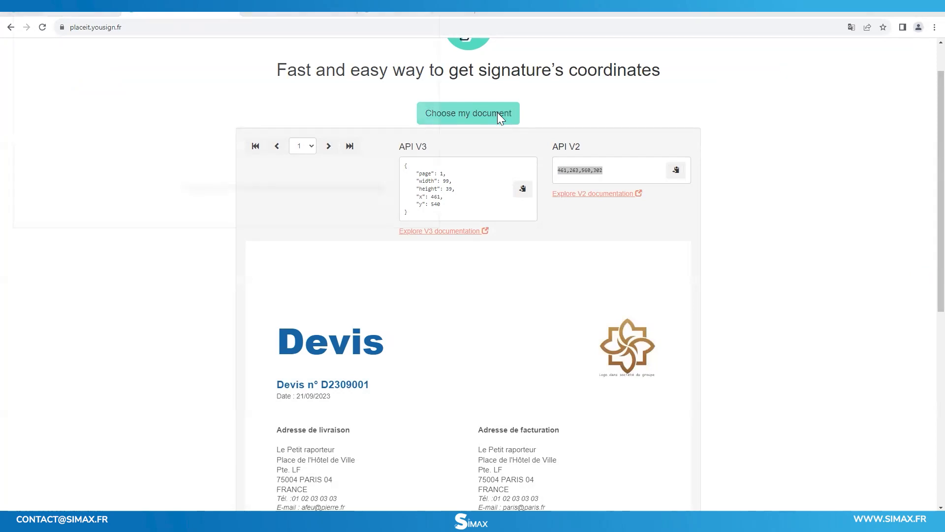
click(38, 73)
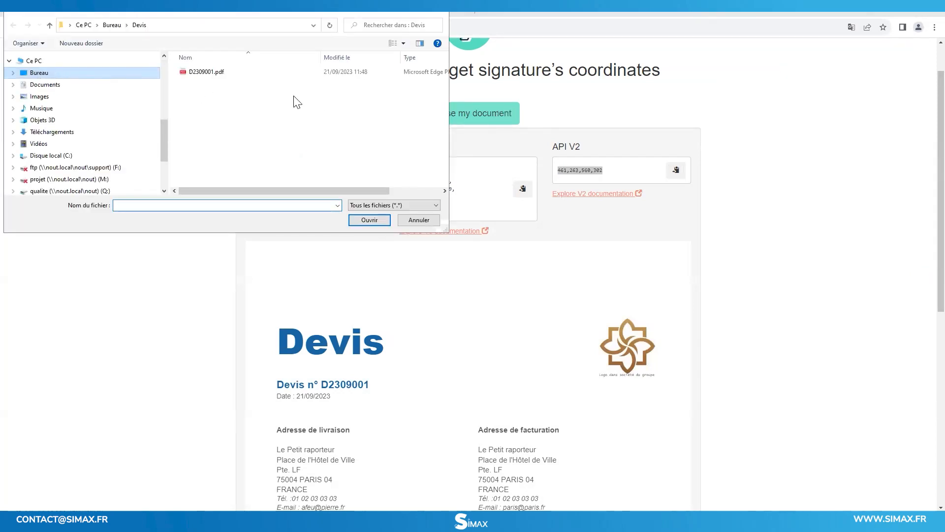
double_click(310, 88)
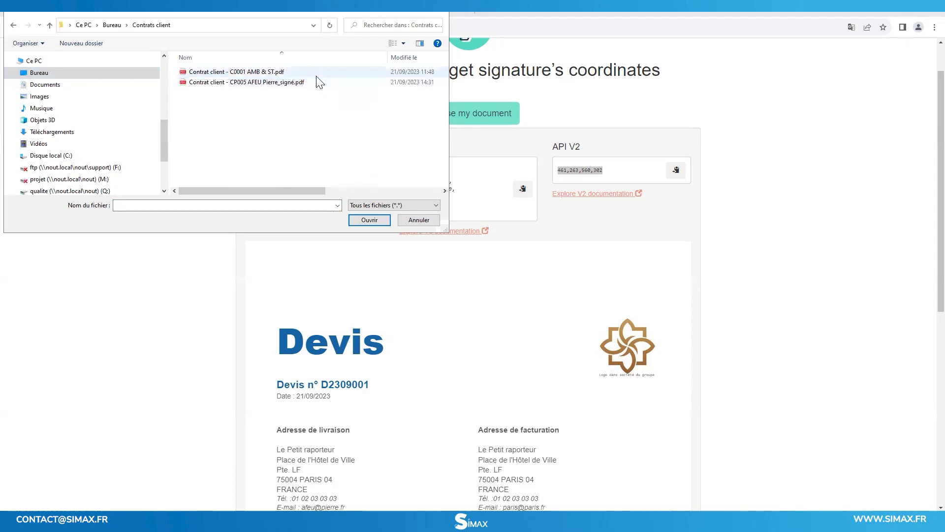
click(236, 65)
click(370, 218)
Place the signature box in the AMB & ST cell and copy its API V2 coordinates 462,641,563,682 into the client signer's tag position in SIMAX.
scroll(675, 347, down, 2)
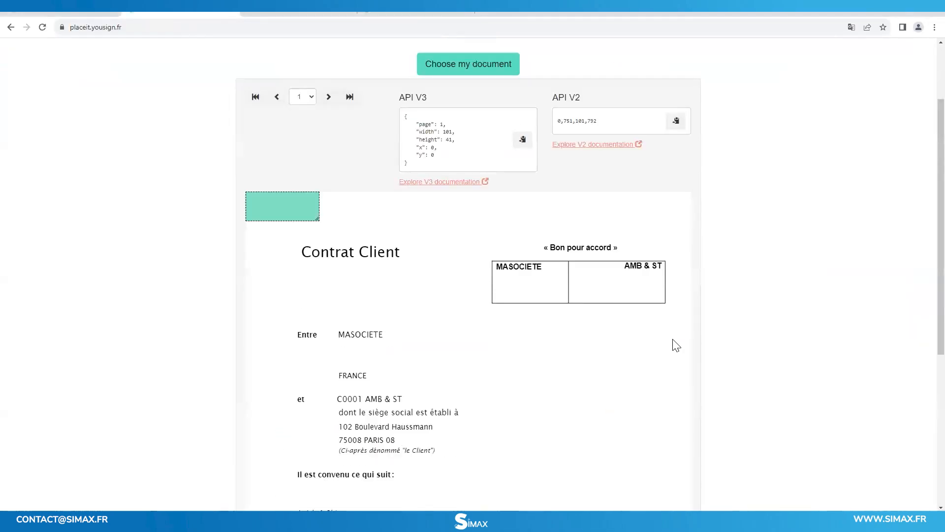
scroll(676, 344, down, 1)
scroll(676, 344, up, 1)
mouse_move(289, 207)
mouse_down()
mouse_move(659, 273)
mouse_move(633, 289)
mouse_up()
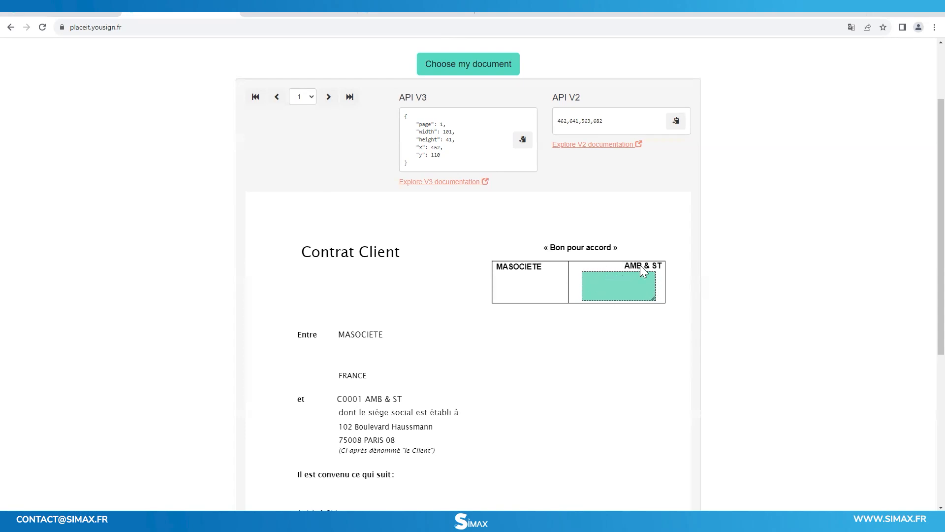
click(675, 124)
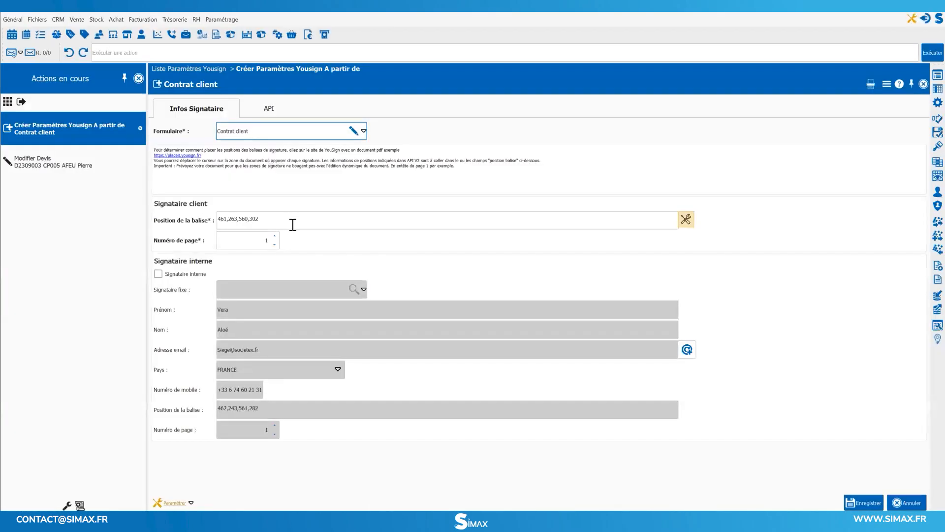
click(361, 221)
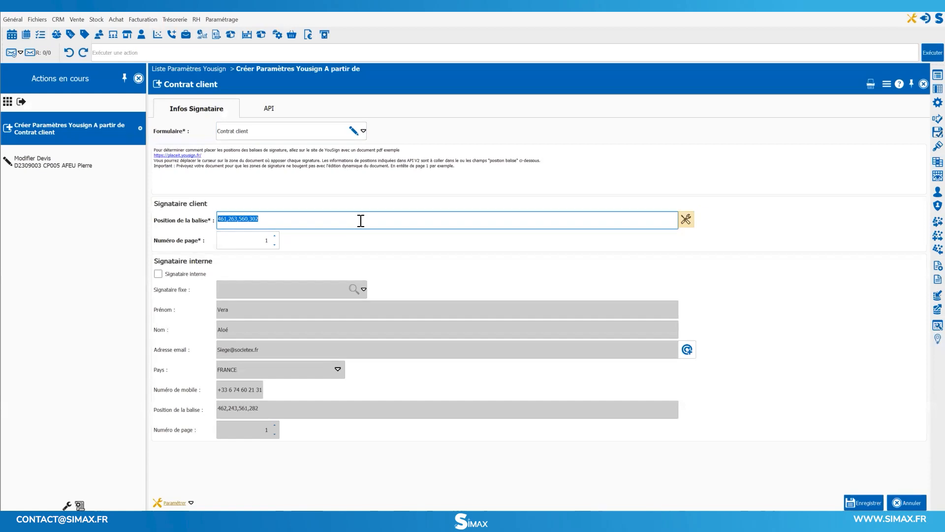
key(ctrl+v)
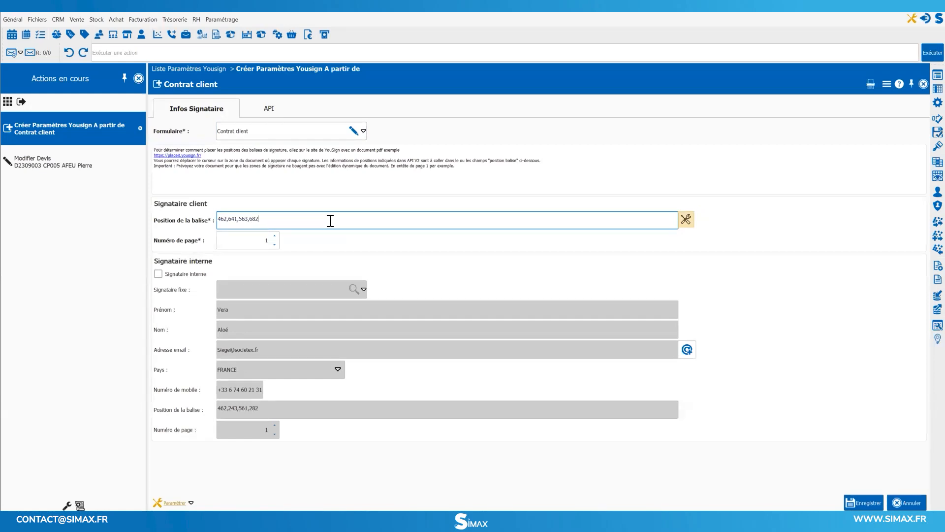
Enable the internal signer and replace the signer's e-mail address and mobile number.
click(158, 274)
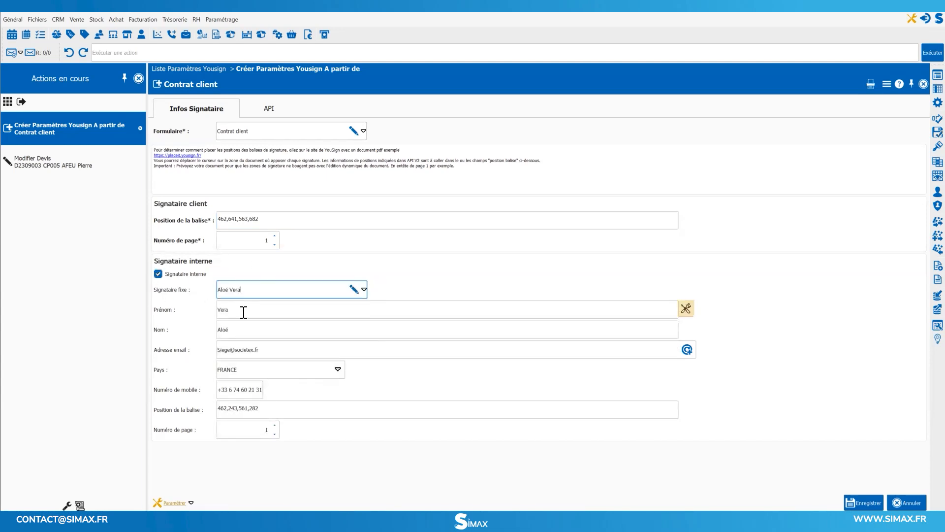
drag(270, 350, 218, 351)
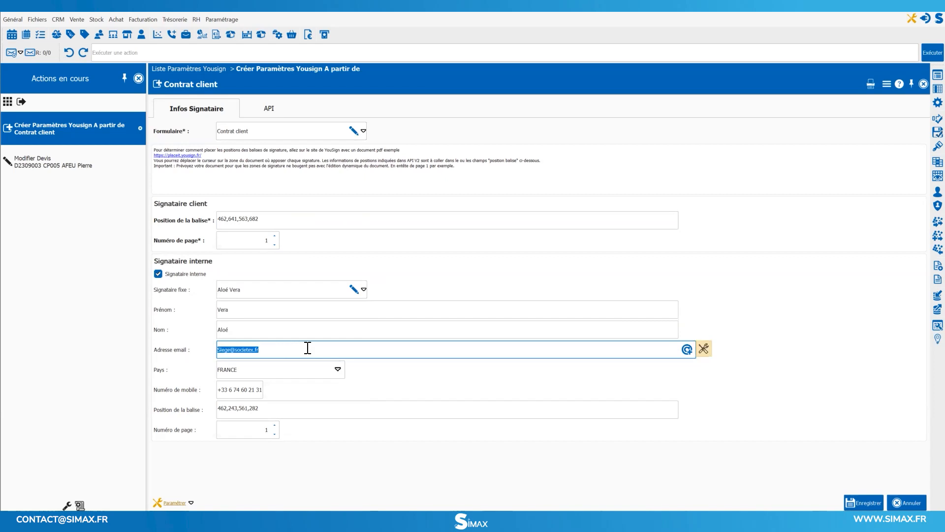
click(234, 389)
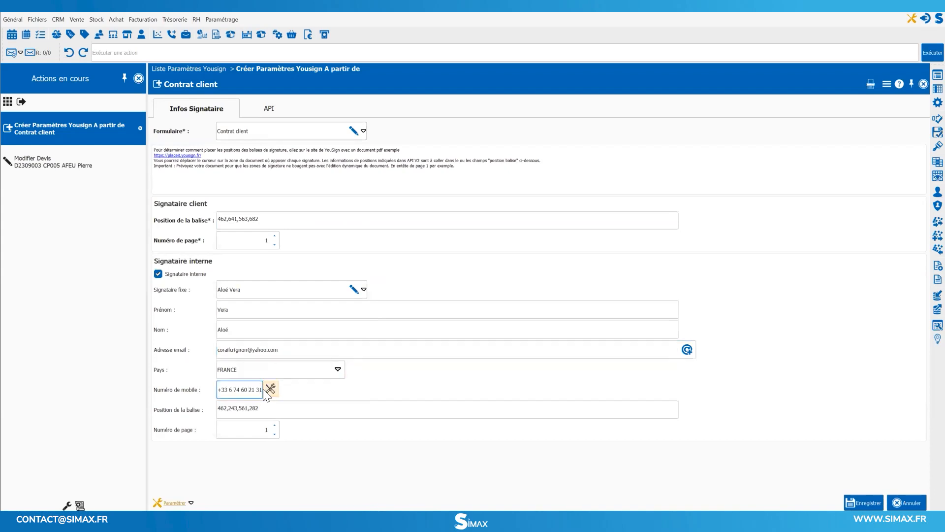
drag(261, 389, 217, 390)
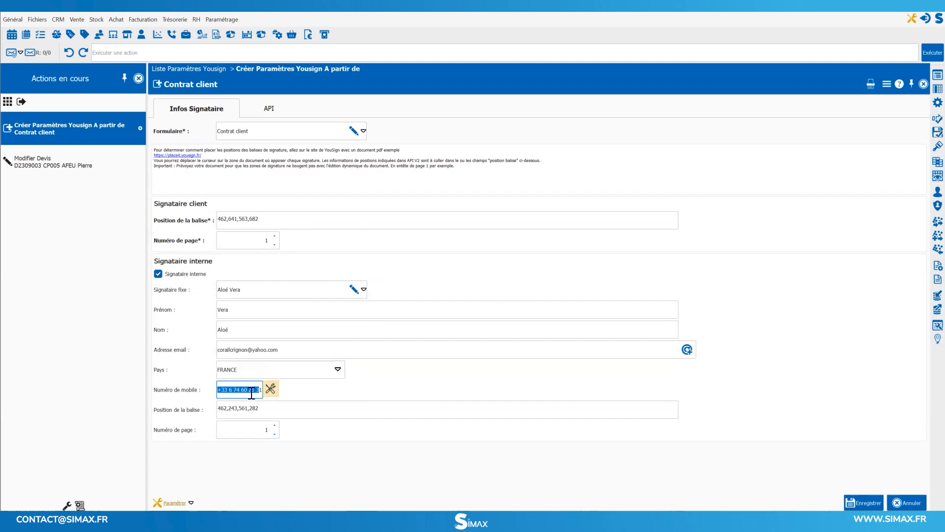
Move the signature box to the MASOCIETE cell and copy its API V2 coordinates 341,641,442,682 into the internal signer's tag position.
click(236, 409)
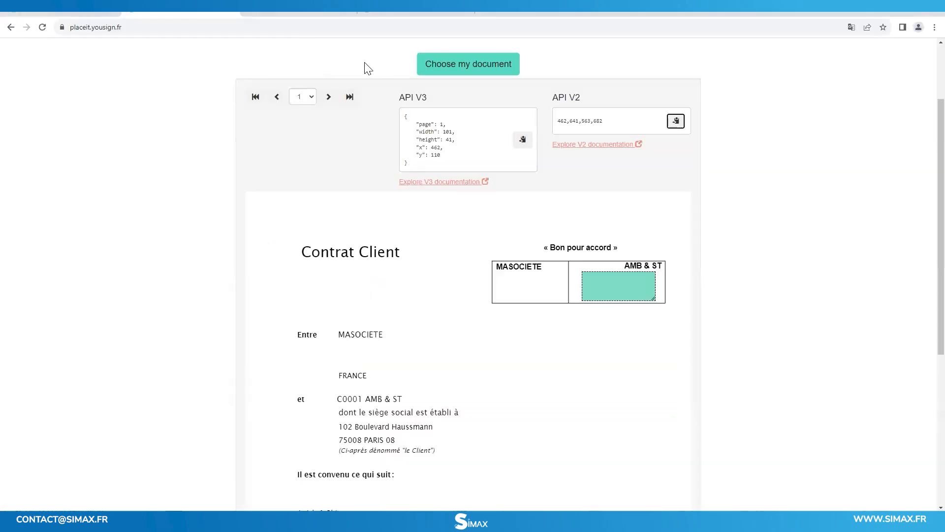
drag(637, 280, 547, 280)
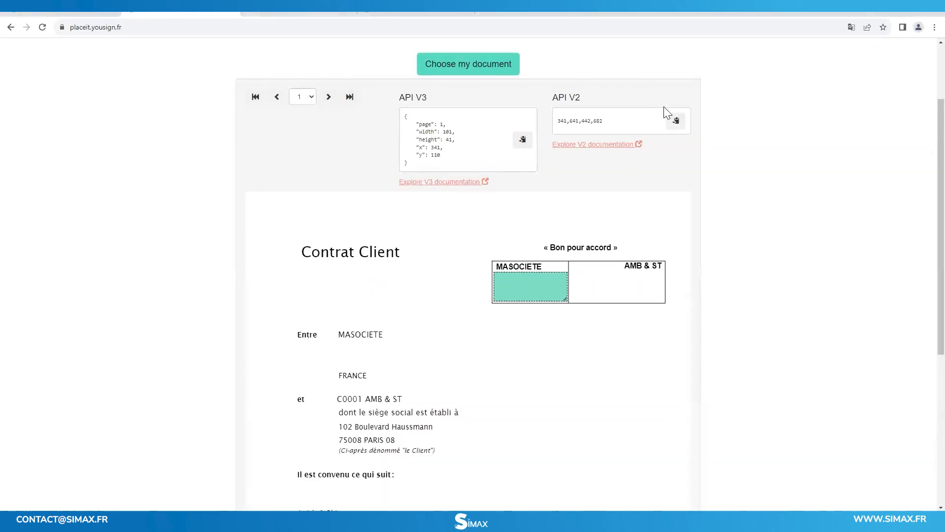
click(675, 120)
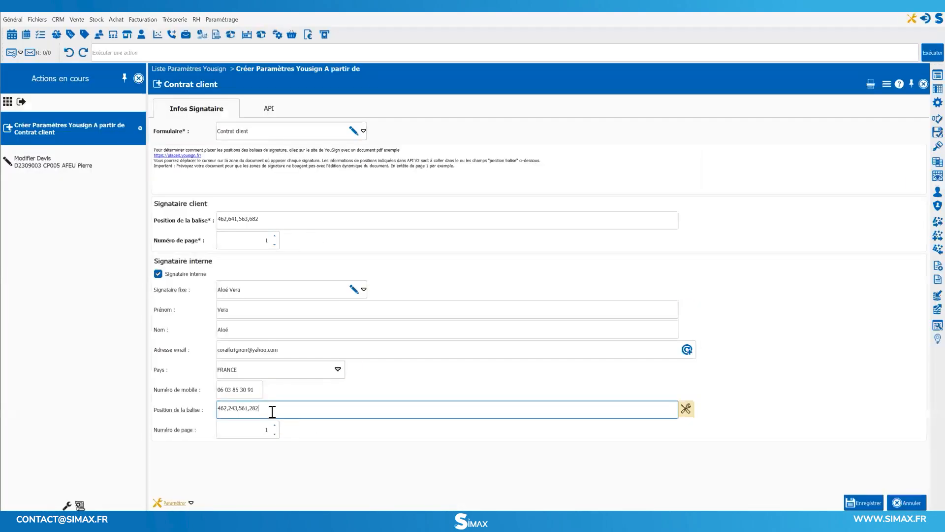
drag(270, 412, 209, 414)
key(ctrl+v)
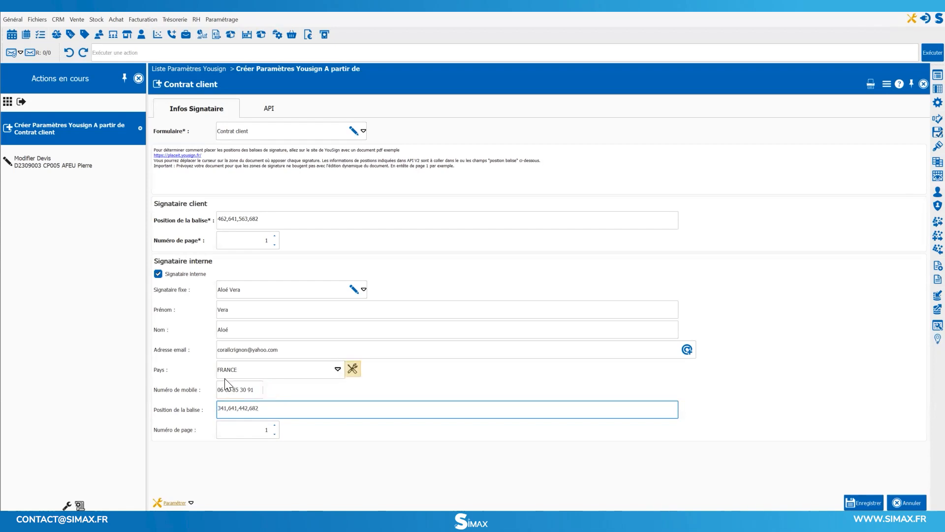
Review the API test settings and save the Yousign settings for Contrat client.
click(270, 111)
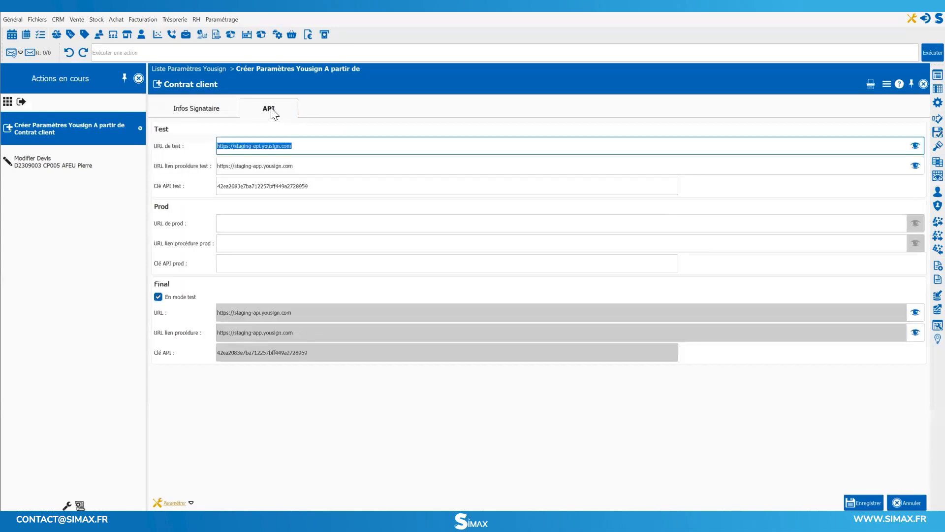
click(323, 186)
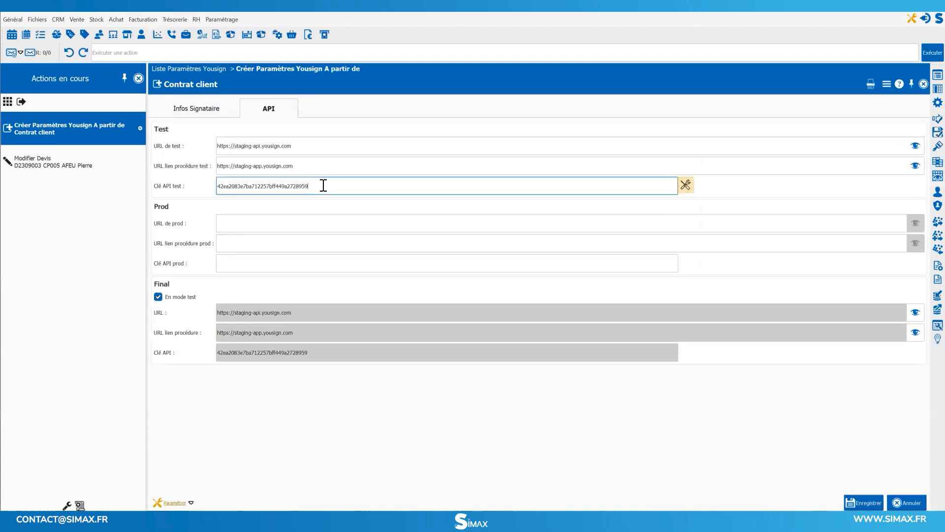
click(862, 502)
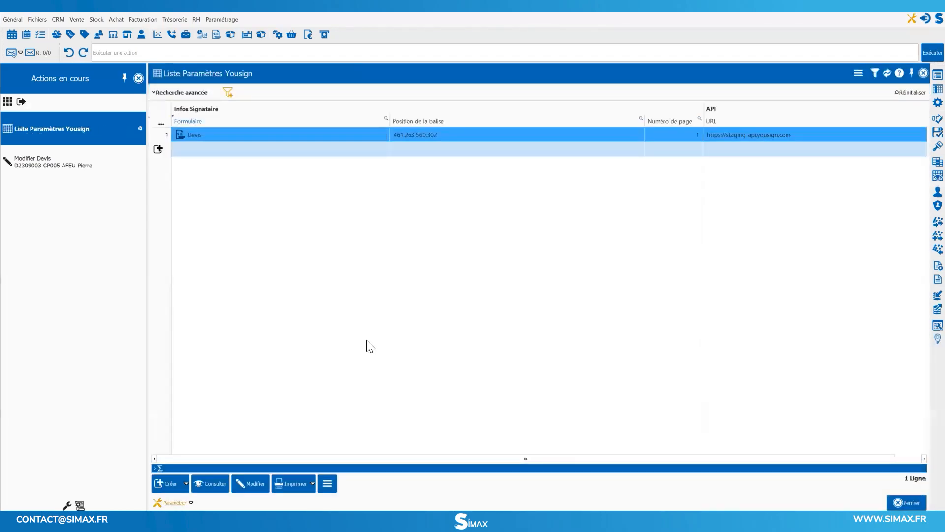
Create a client contract for the individual customer from the sales contracts and show its Yousign details.
click(80, 19)
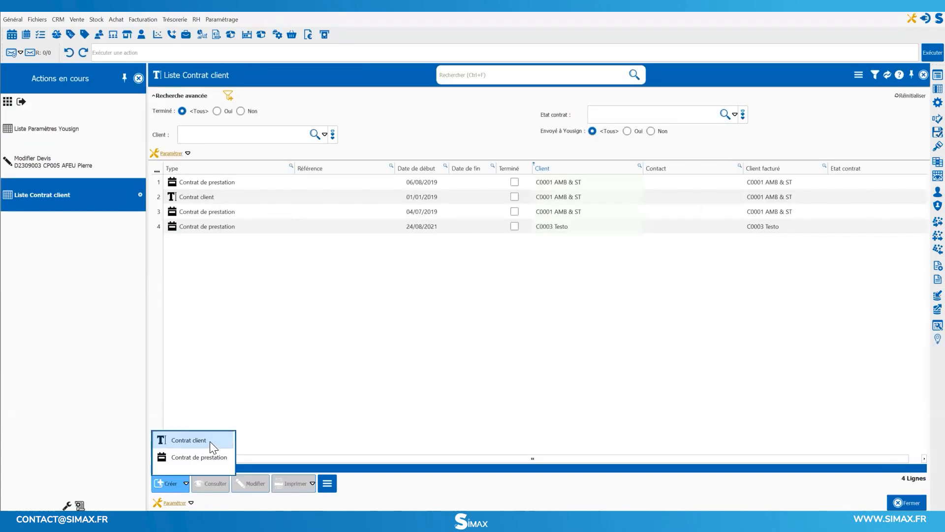
click(209, 441)
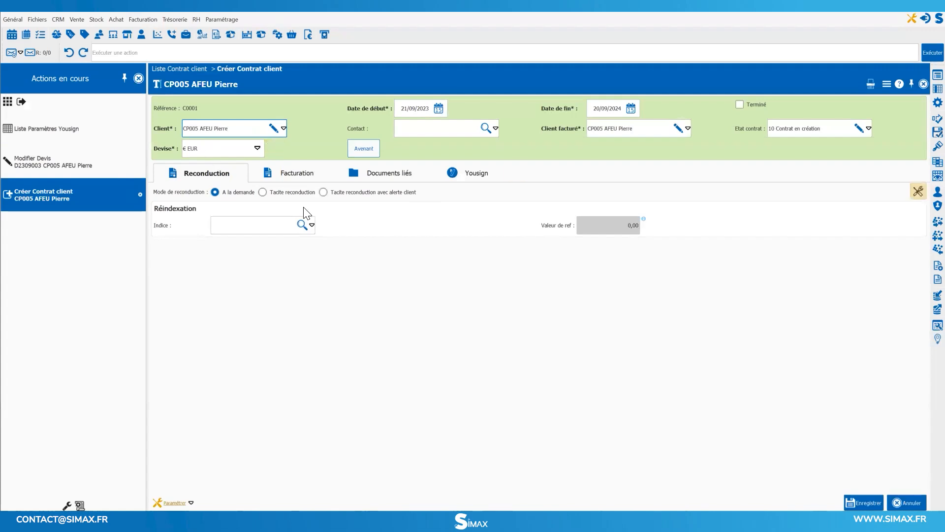
click(476, 174)
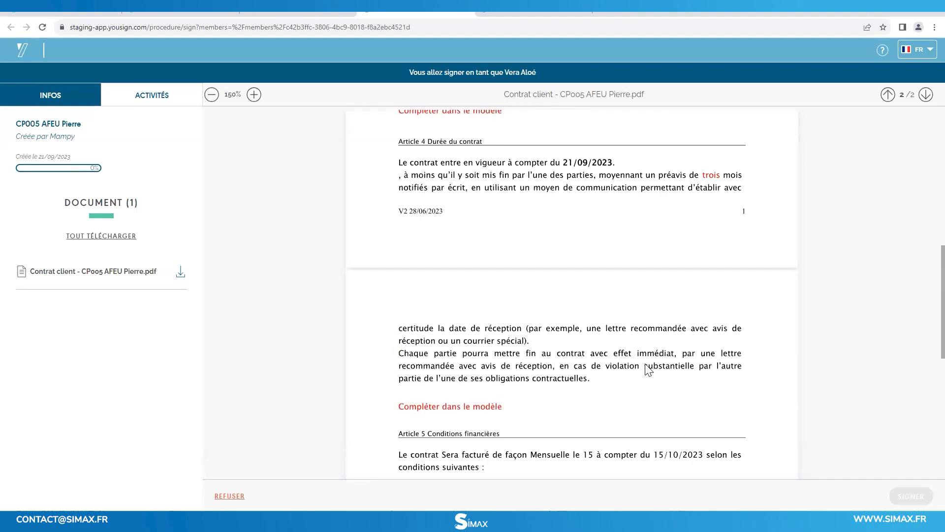
Read the client contract through to its last page in Yousign and sign it as the internal signer with the text signature.
scroll(645, 370, down, 9)
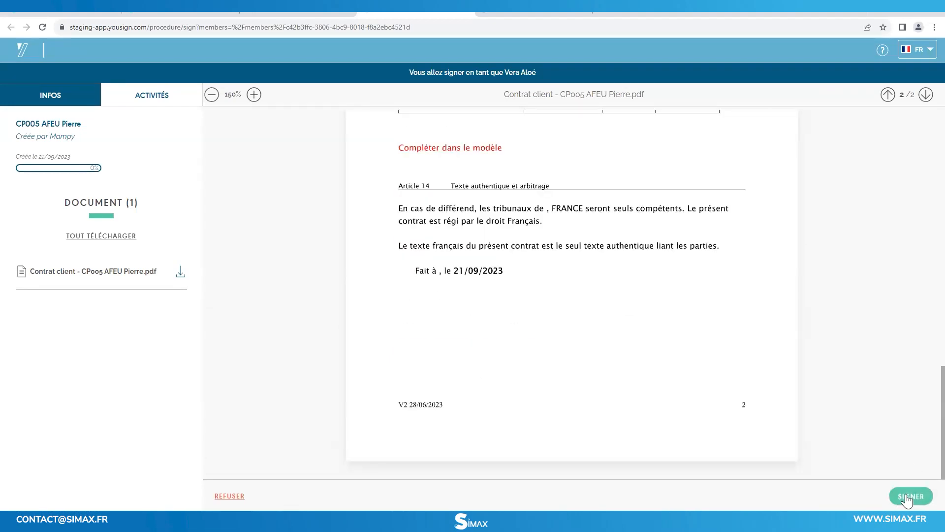
click(907, 497)
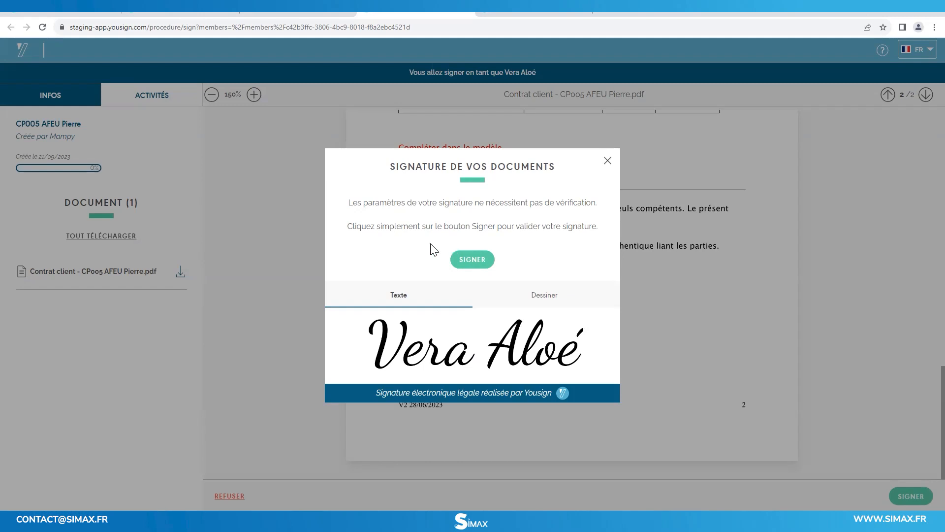
click(472, 260)
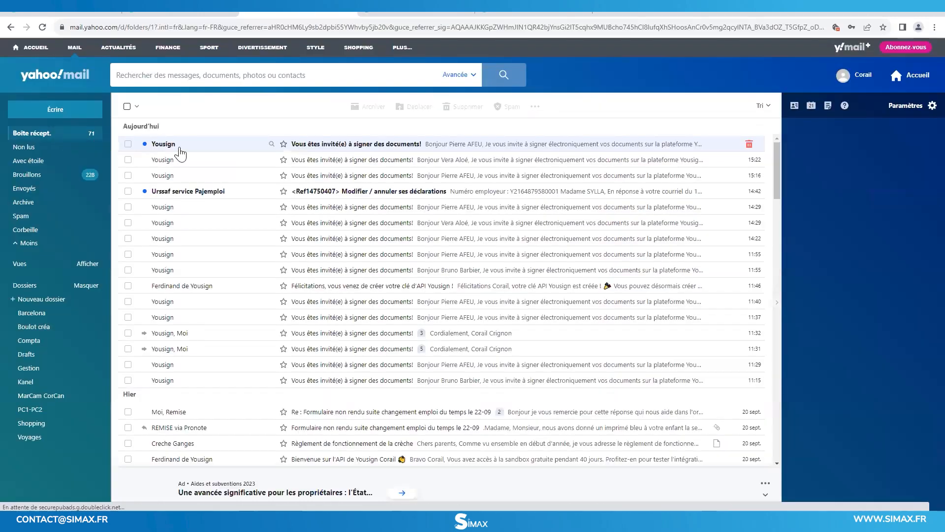
Open the newest Yousign invitation in the mailbox, read the contract through to its last page and sign it as the client.
click(189, 153)
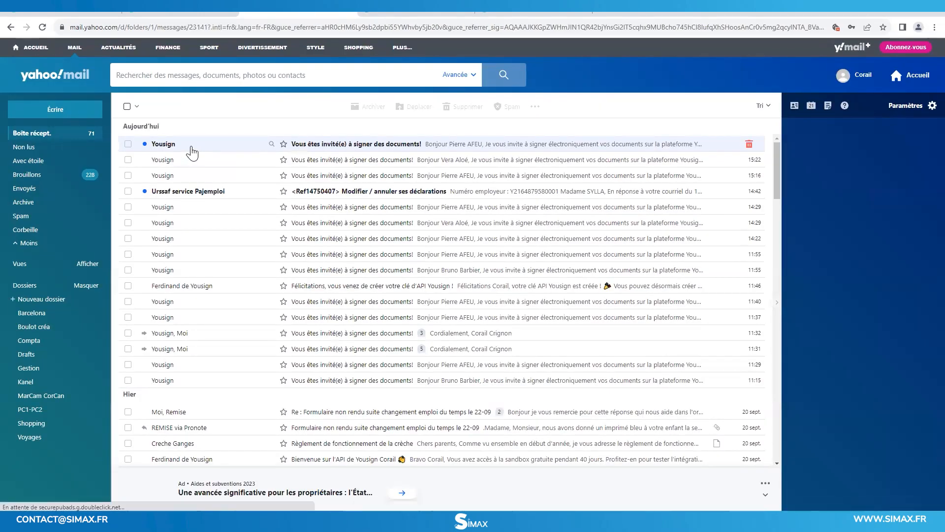
click(435, 256)
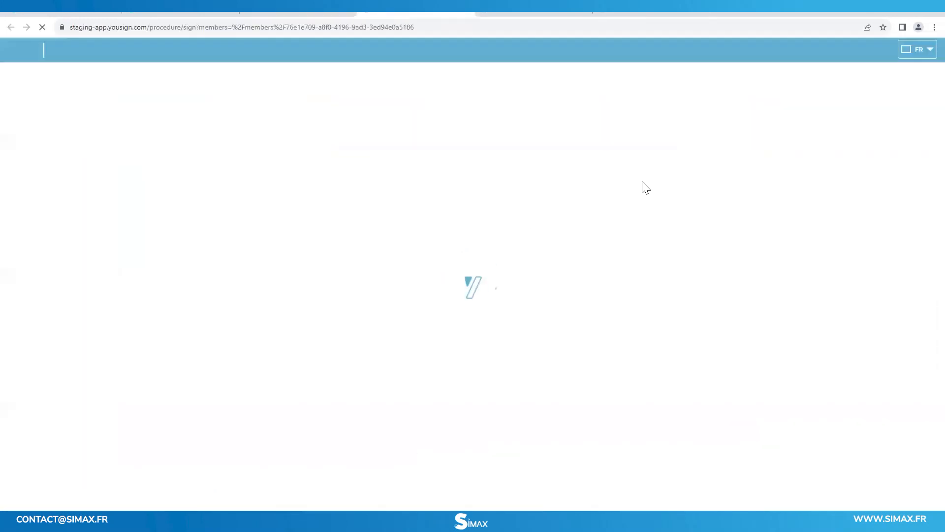
scroll(692, 360, down, 20)
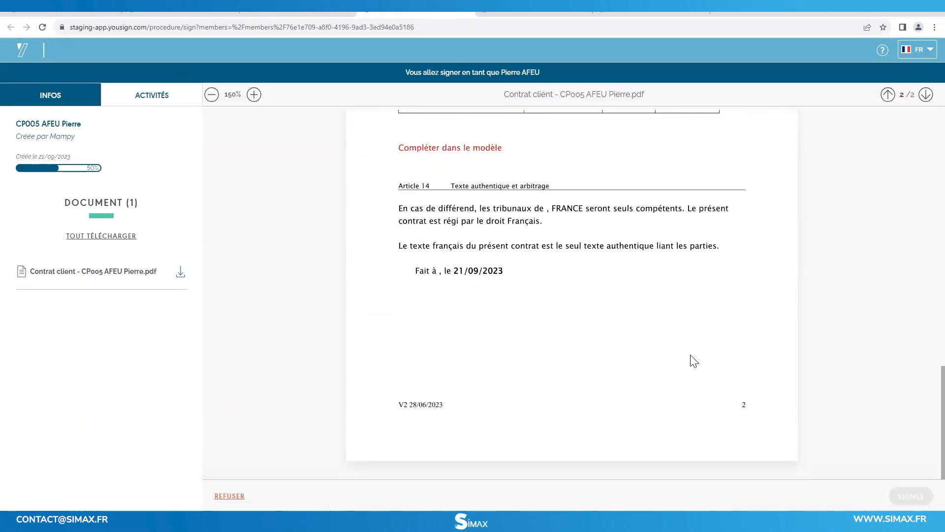
click(912, 500)
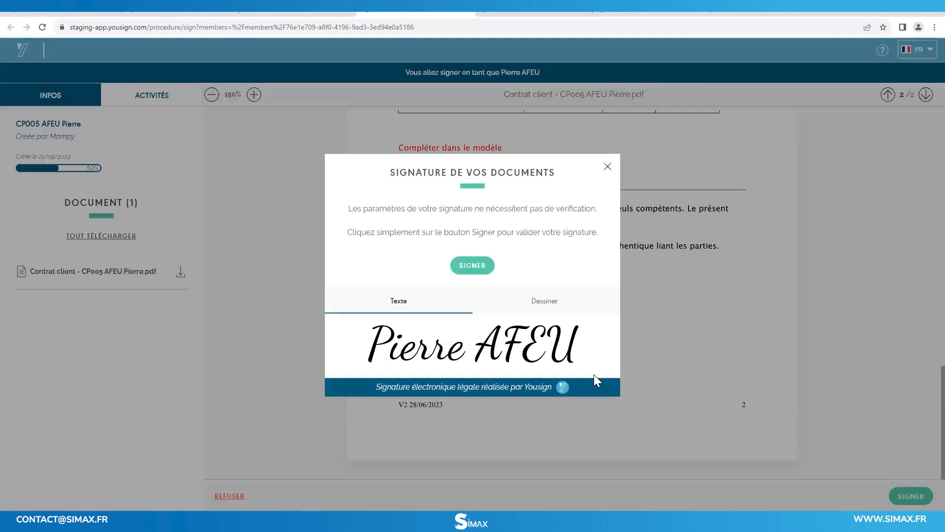
click(470, 265)
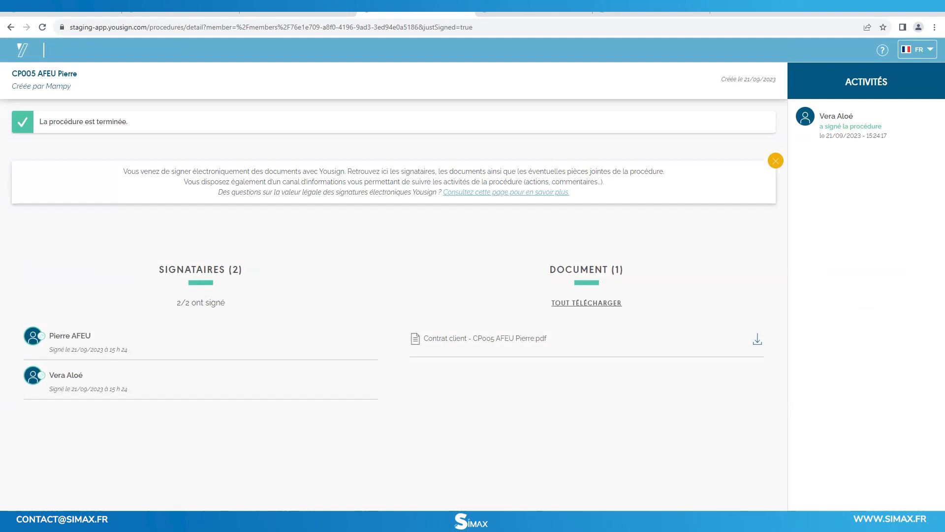
Switch to SIMAX and verify the Yousign procedure status of the individual customer's contract from the client contract list.
click(376, 520)
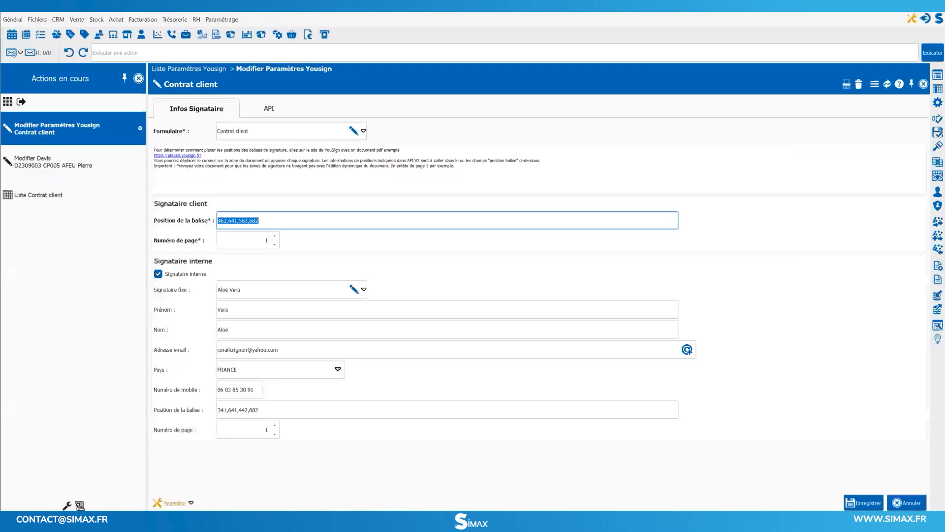
click(79, 202)
click(259, 243)
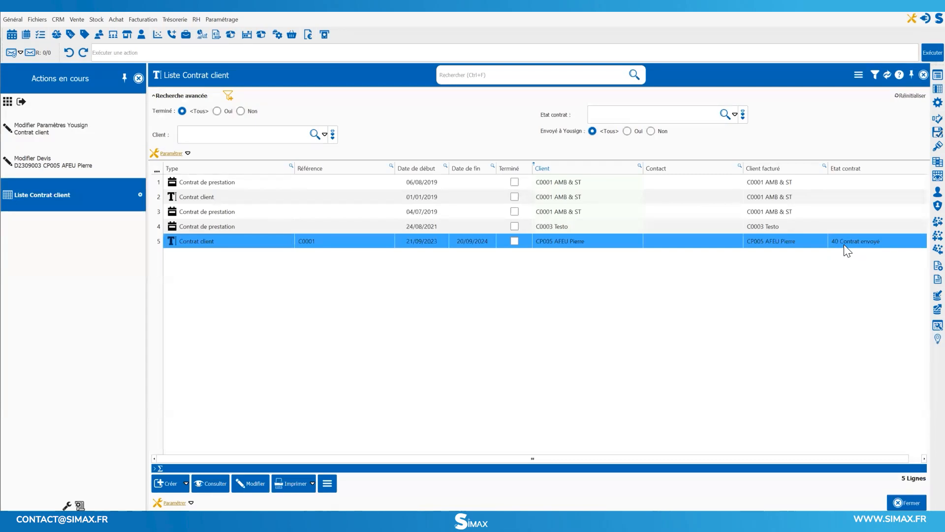
double_click(693, 239)
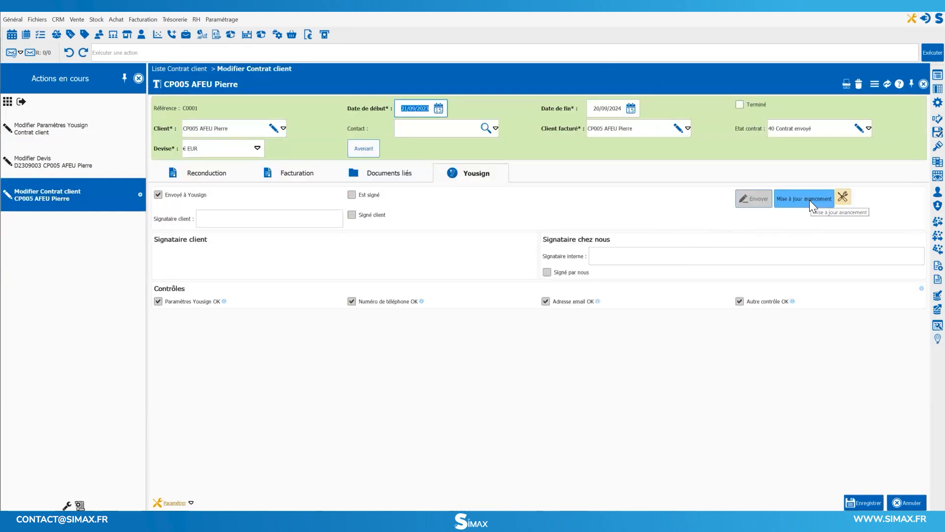
click(809, 200)
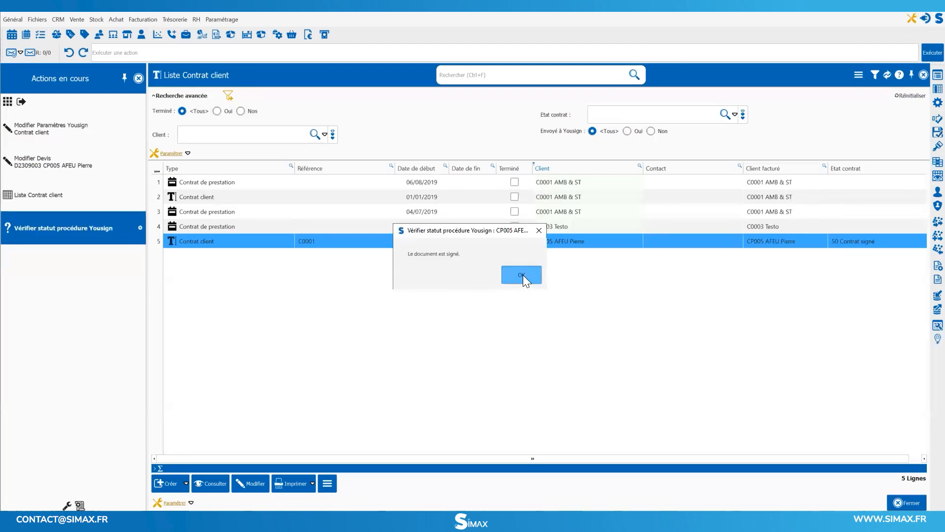
click(523, 275)
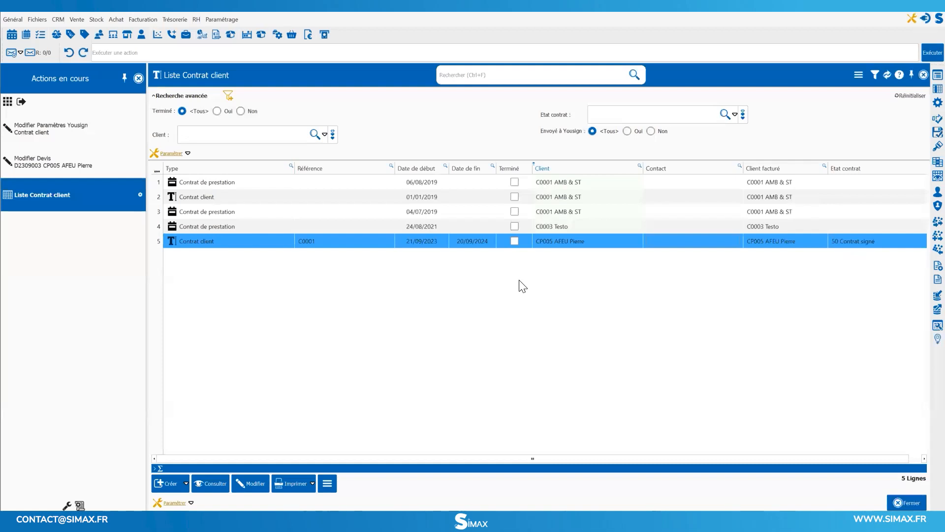
Reopen the individual customer's contract, view the signed PDF from its Yousign details and look at the signed file's open and download options.
double_click(890, 240)
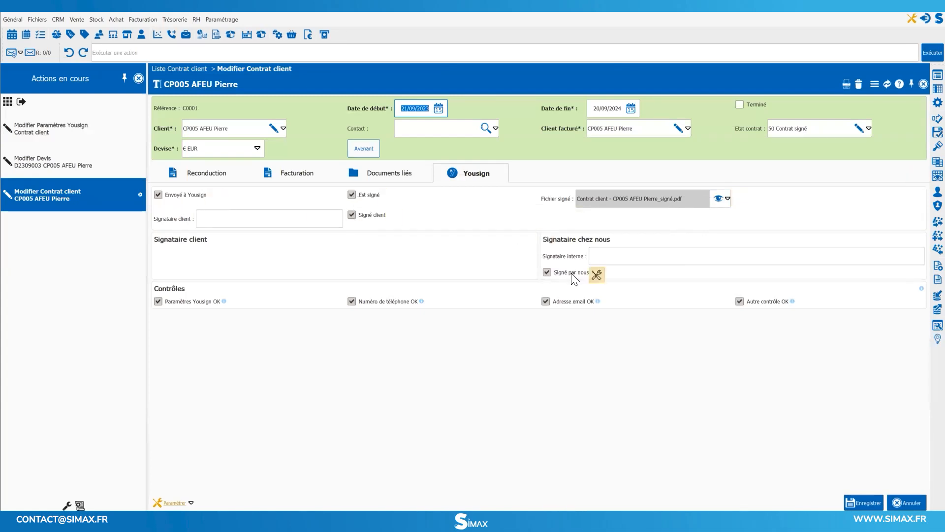
click(717, 196)
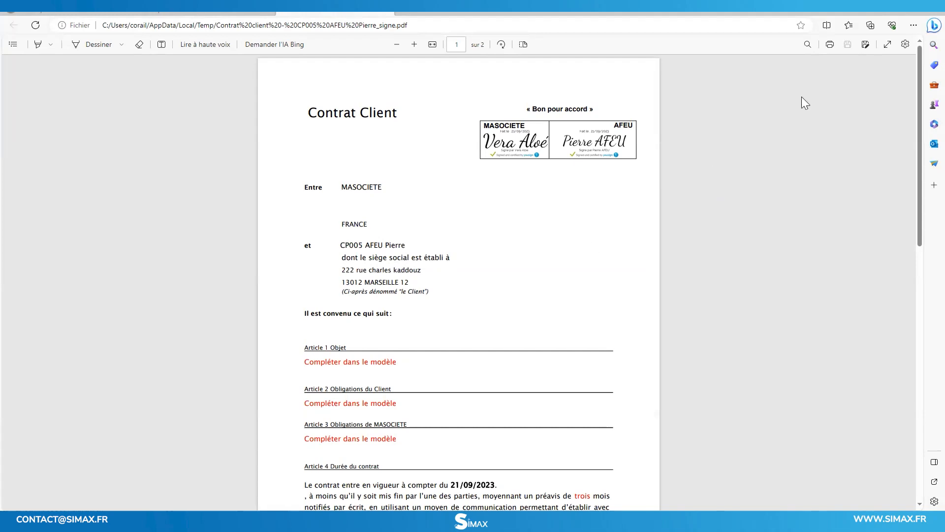
key(alt+Tab)
click(727, 197)
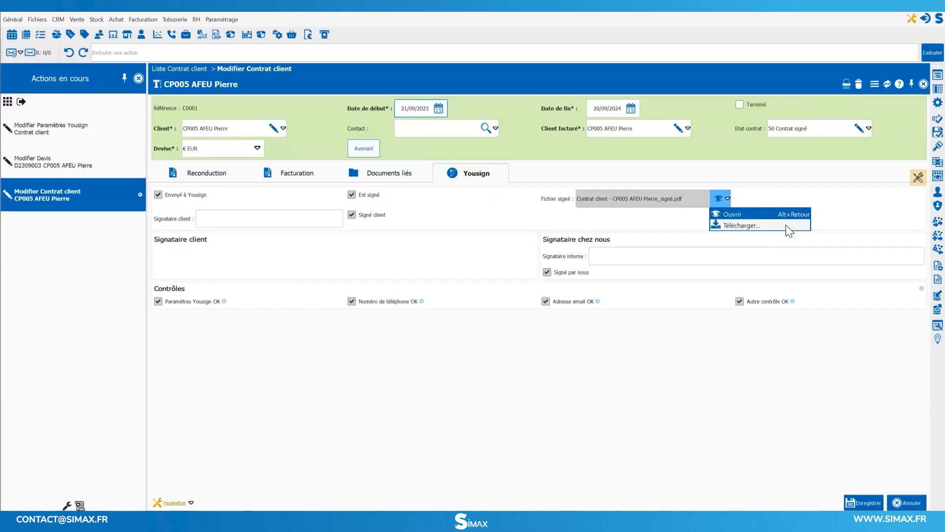
click(655, 385)
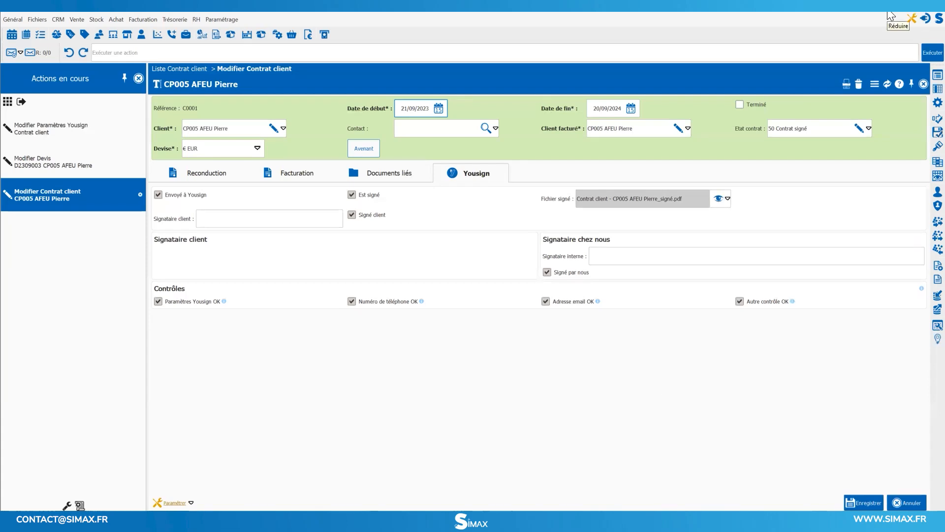